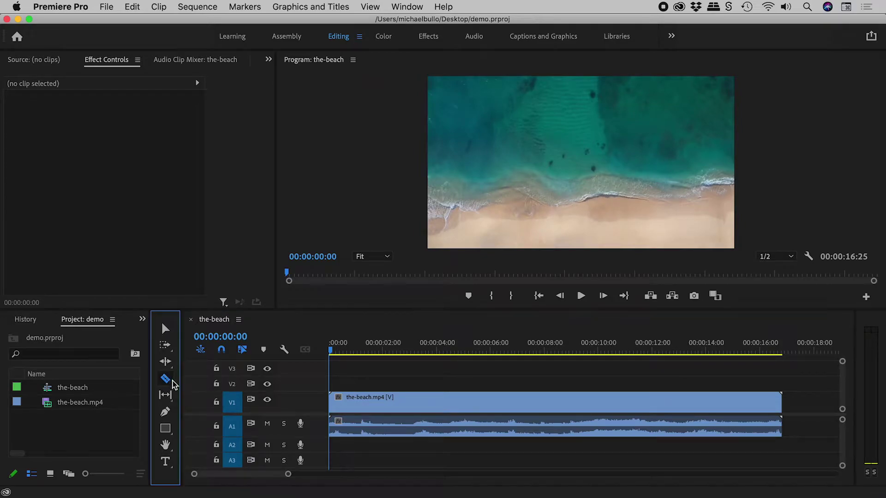
Razor-cut the beach clip at seven points along its V1/A1 span.
click(365, 402)
click(435, 402)
click(498, 402)
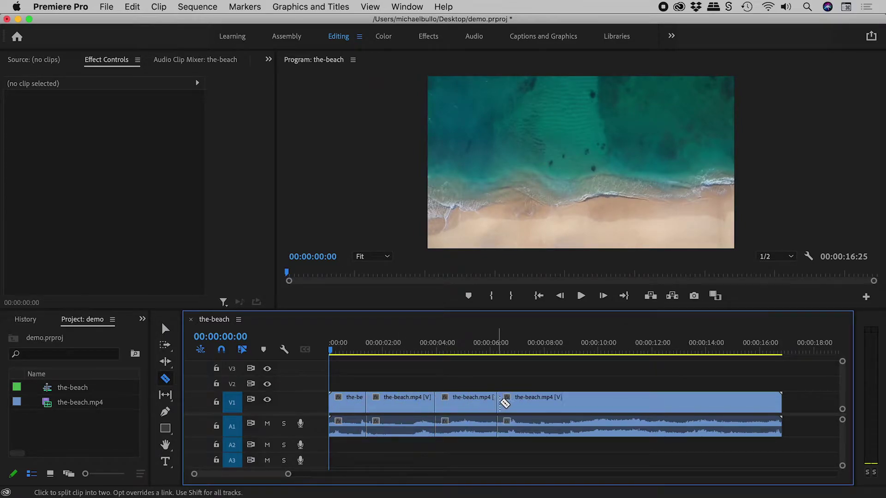
click(527, 402)
click(607, 401)
click(644, 401)
click(744, 401)
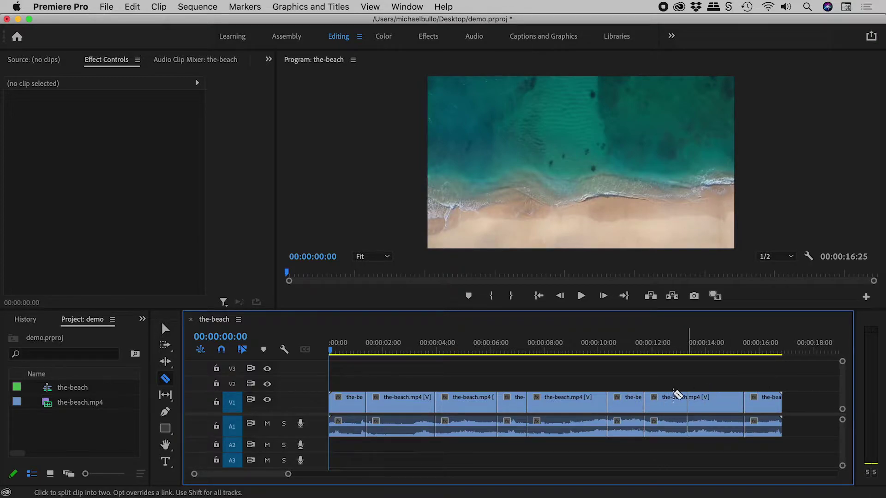
Delete every beach piece after the first and stretch the remaining piece back to full length.
click(164, 331)
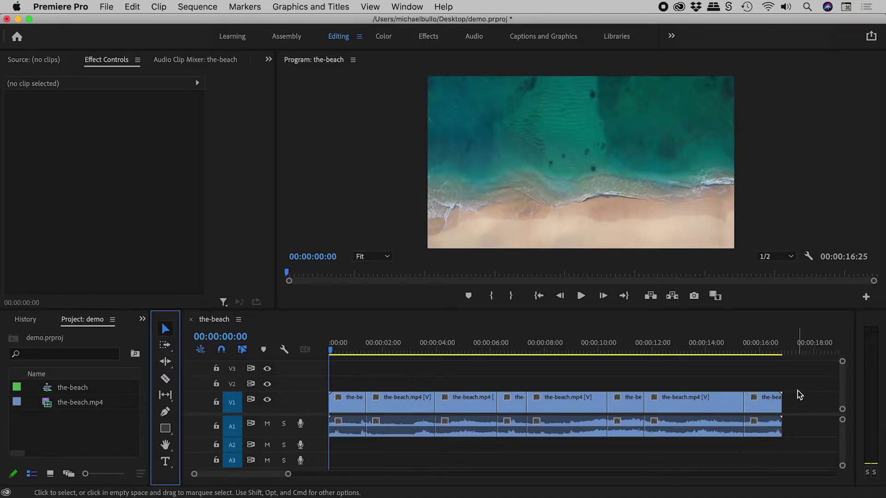
drag(804, 386, 408, 459)
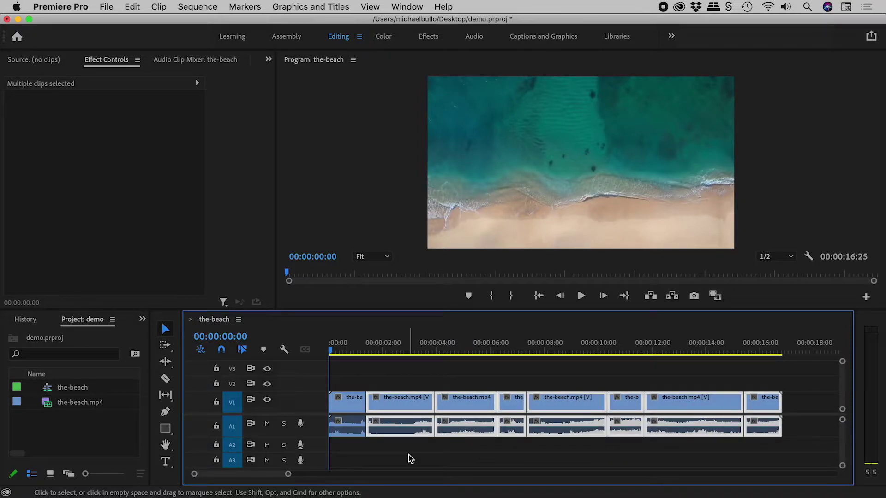
key(Delete)
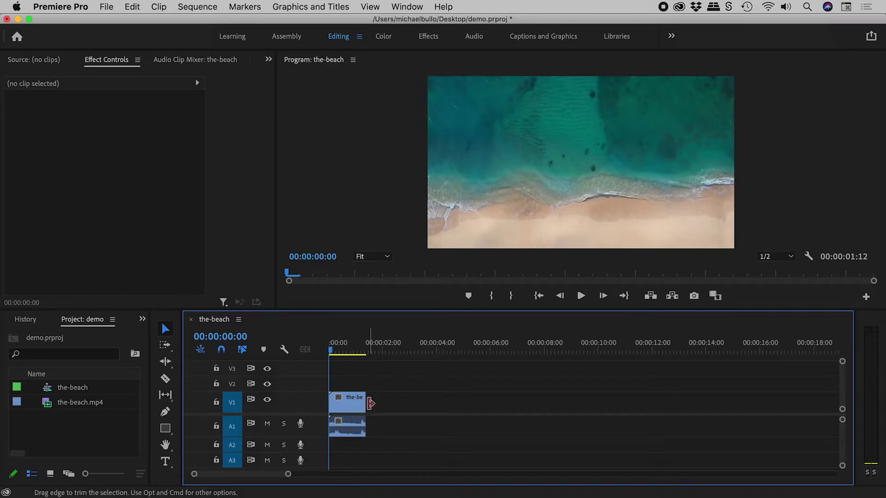
drag(365, 402, 818, 407)
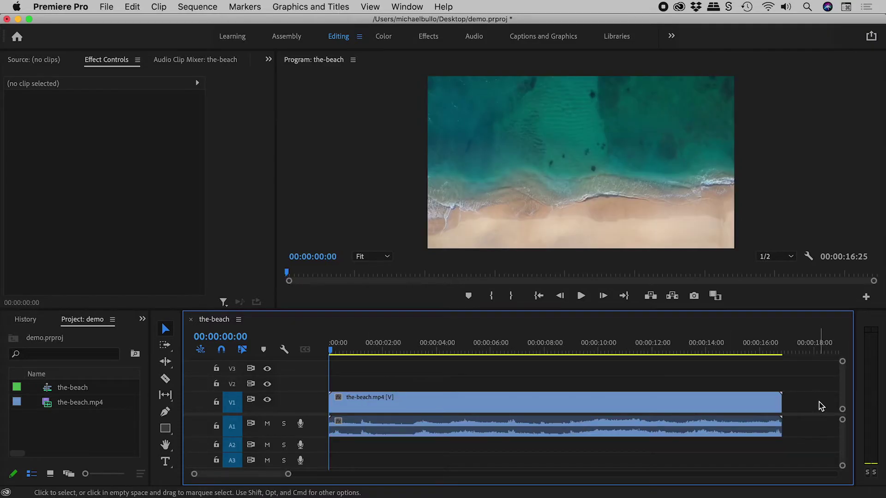
Undo twice to restore the cut pieces, then delete the edit point near 00:00:16.
key(super+z)
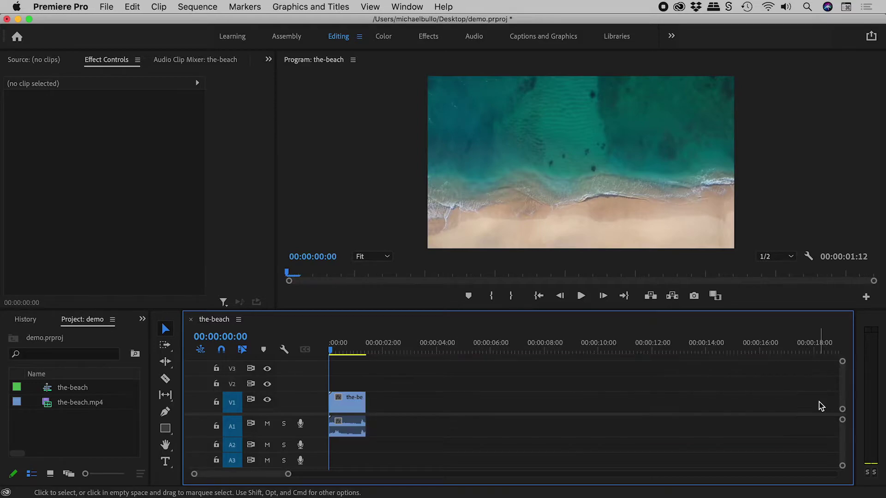
key(super+z)
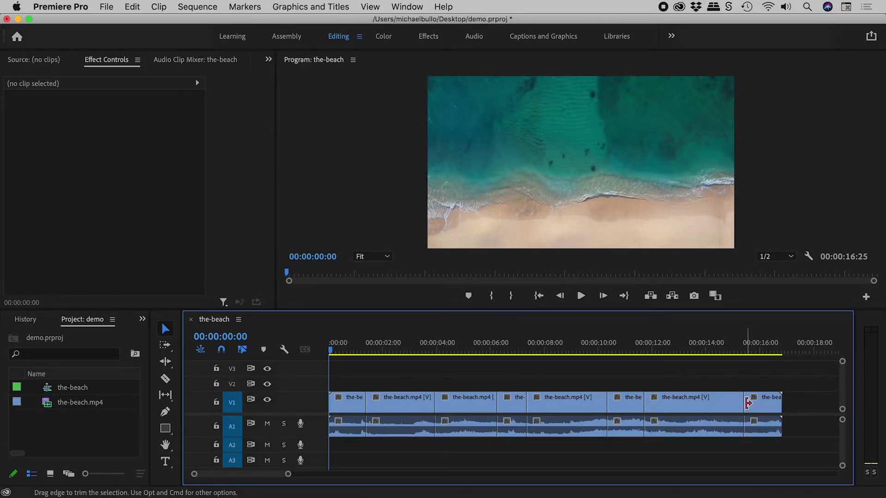
click(746, 401)
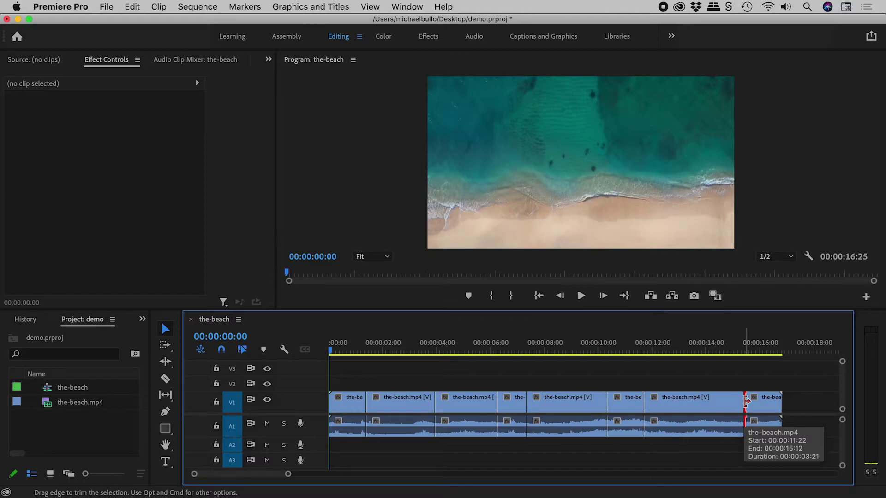
key(Delete)
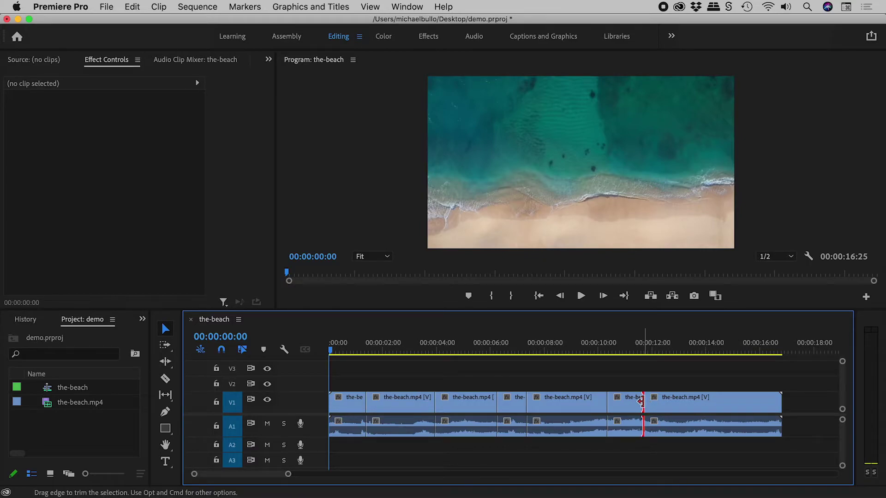
Delete the edit points near 00:00:07 and 00:00:11 to merge those pieces.
shift+click(524, 402)
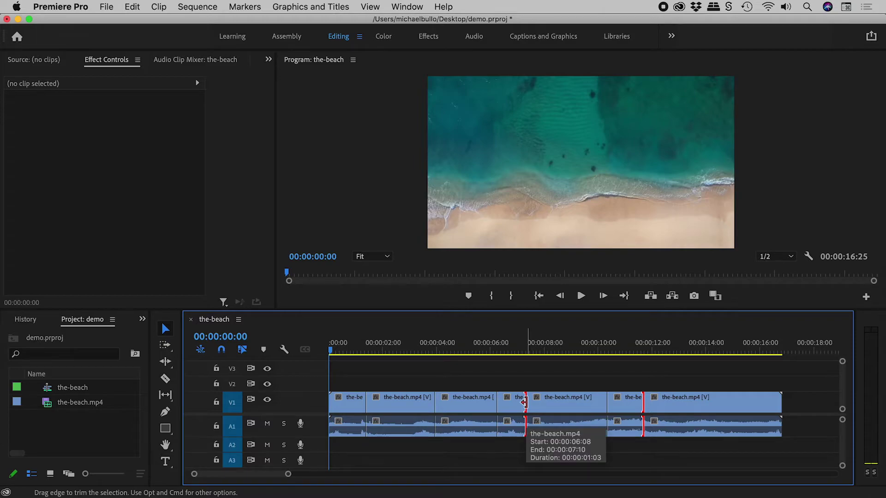
key(Delete)
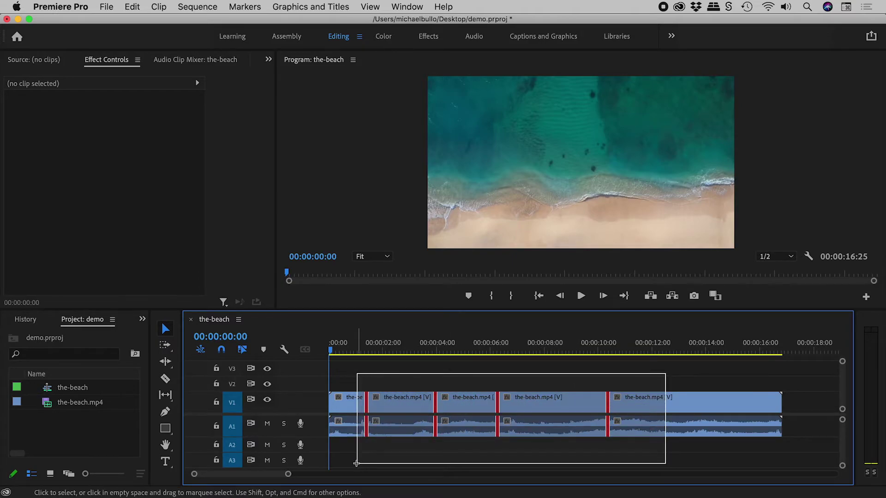
Marquee-select all remaining edit points on the beach clip and delete them.
drag(666, 377, 358, 467)
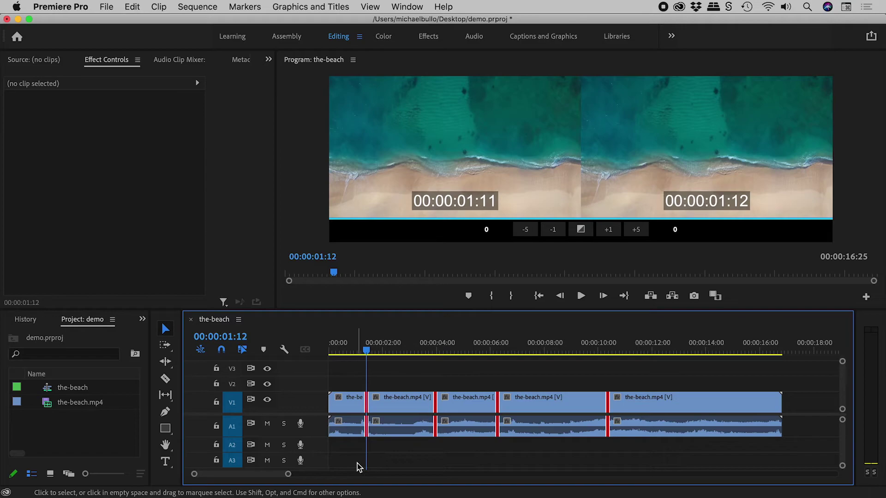
key(Delete)
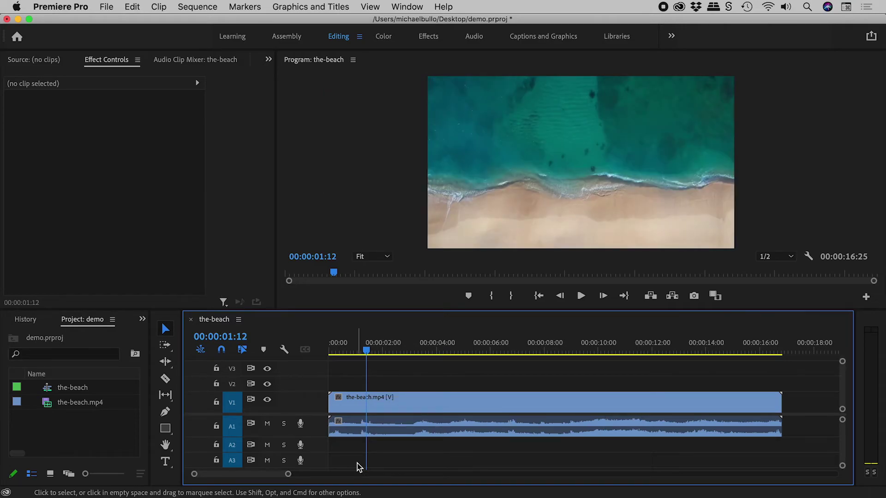